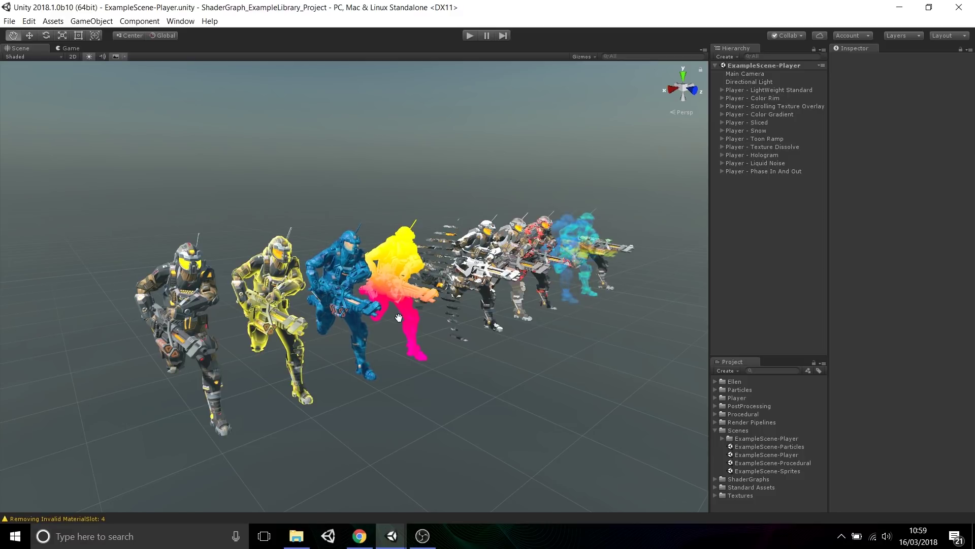
Examine the row of example player characters up close, from the standard shader through the texture dissolve effect.
left_click_drag(440, 302, 409, 302, "alt")
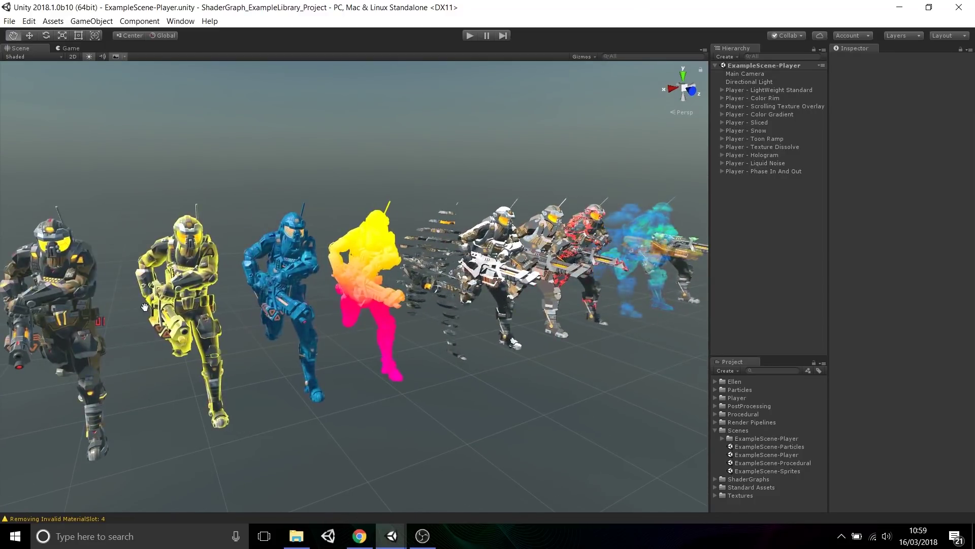
scroll(388, 283, "up", 5)
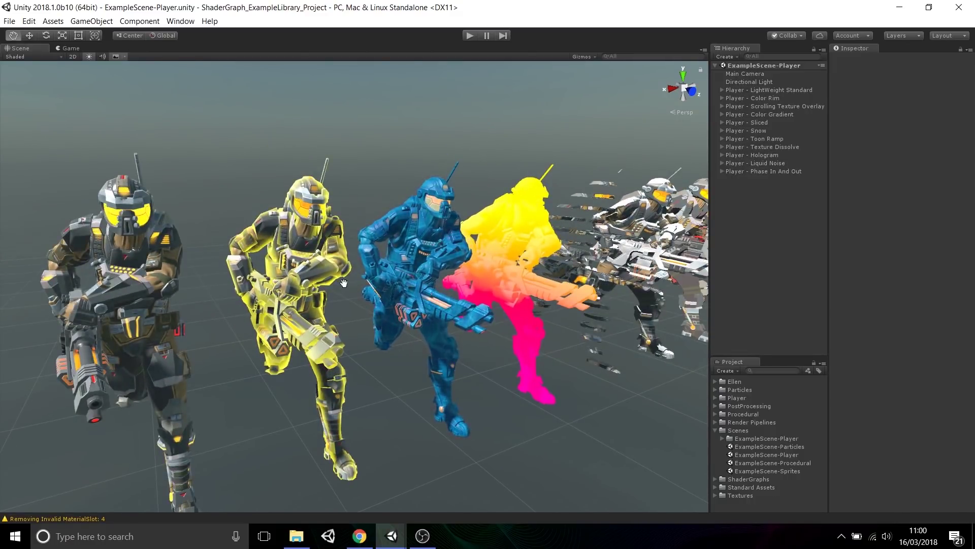
middle_click_drag(310, 230, 296, 163)
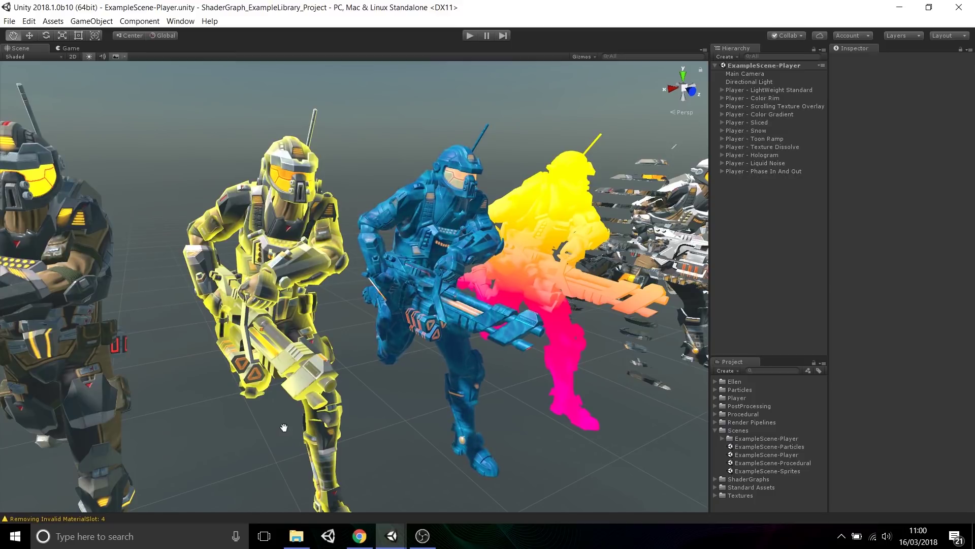
middle_click_drag(404, 320, 267, 197)
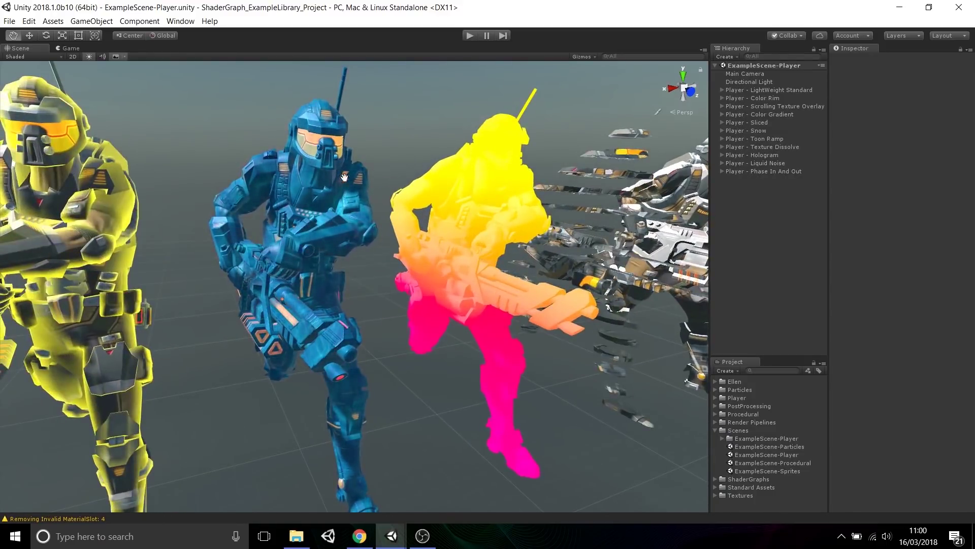
middle_click_drag(488, 265, 357, 301)
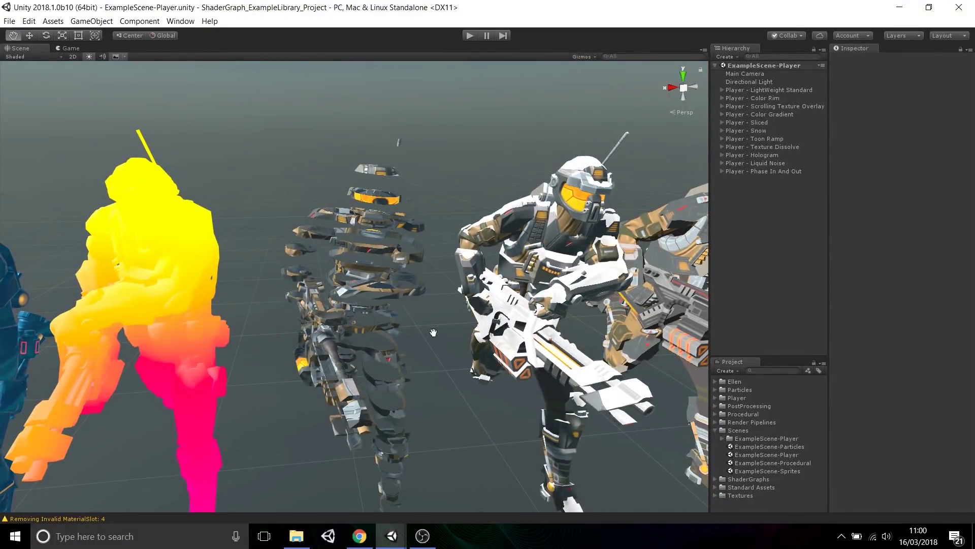
middle_click_drag(433, 332, 337, 287)
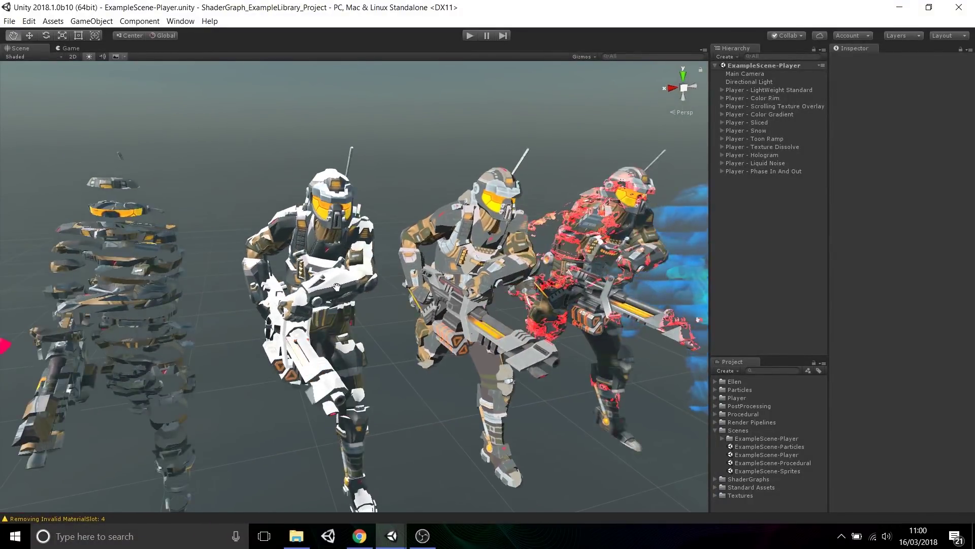
Frame the Player - Snow object and rotate it freehand to about -5.16° on the X axis.
double_click(766, 130)
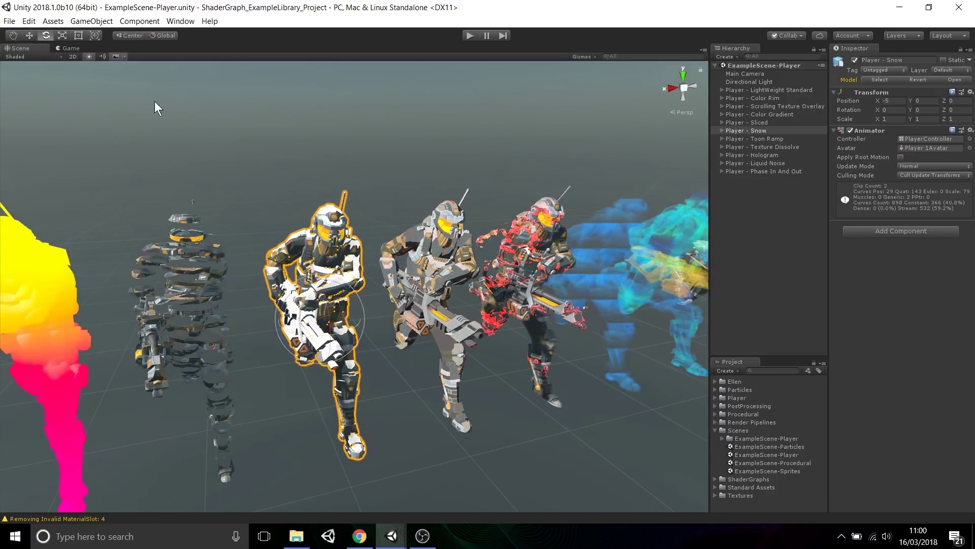
left_click_drag(327, 314, 348, 197)
left_click_drag(325, 309, 407, 404)
Examine the far end of the character row, including the hologram, liquid noise and phase in and out effects.
key("d")
right_click_drag(473, 417, 386, 395)
key("w")
key("d")
right_click_drag(449, 369, 416, 388)
key("s")
key("s")
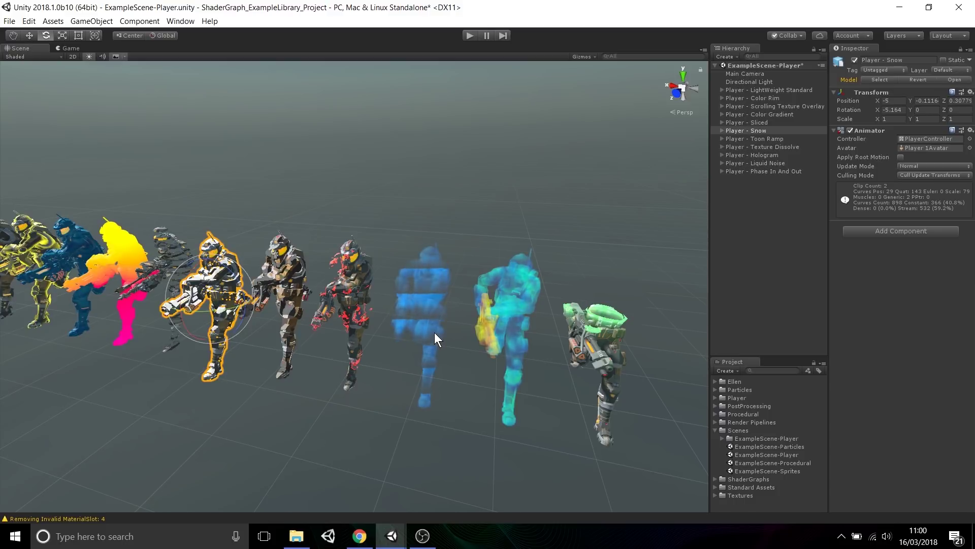
key("w")
right_click_drag(434, 332, 434, 332)
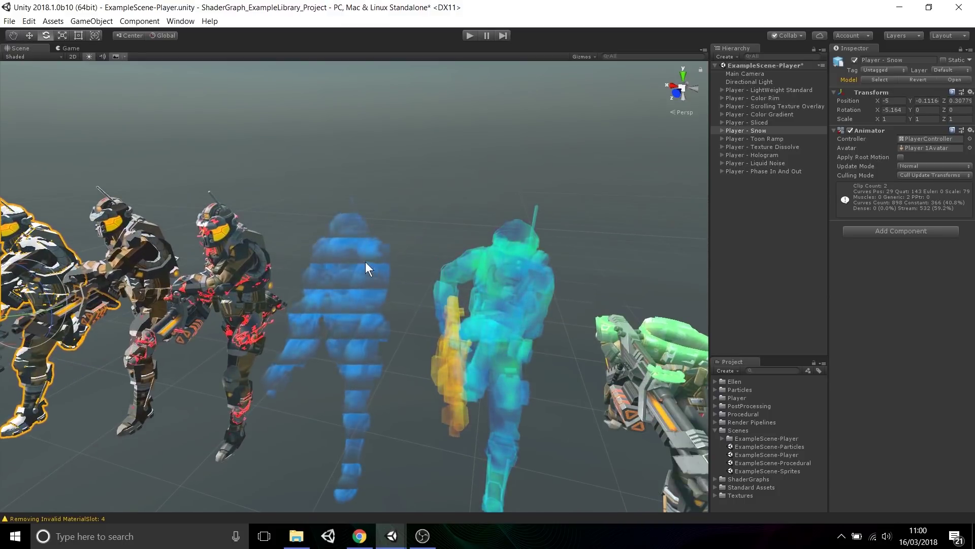
Select the hologram character's mesh, expand its PlayerMat-Hologram material and open the material's shader for editing.
left_click(358, 261)
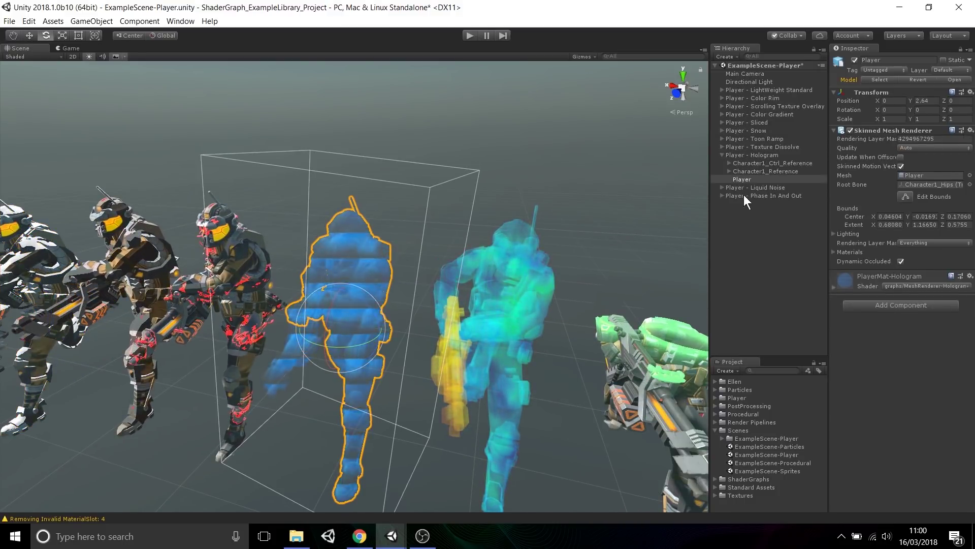
left_click(885, 276)
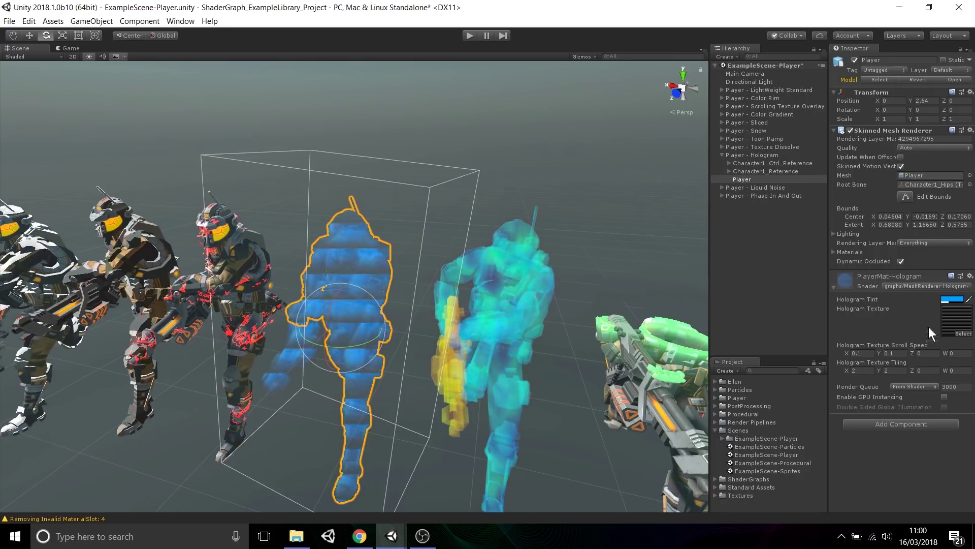
left_click(970, 276)
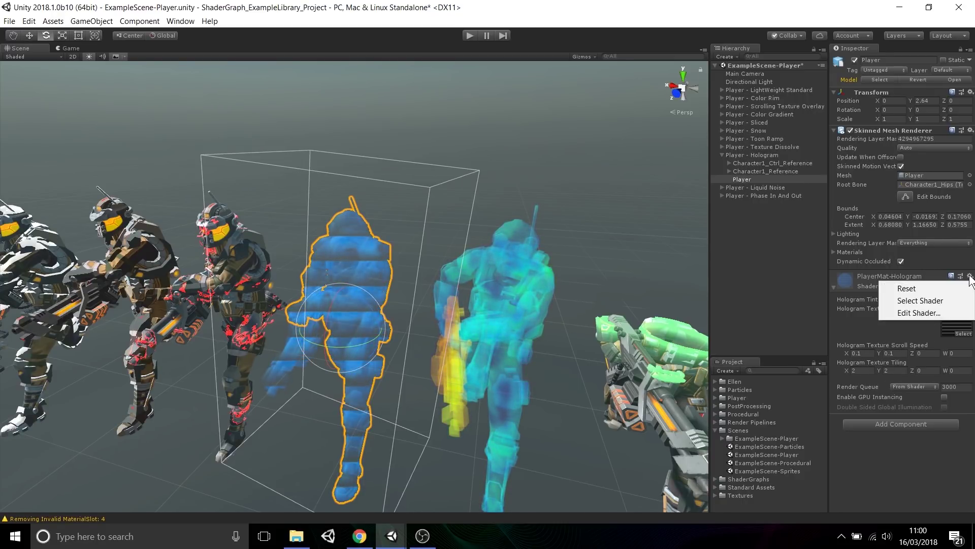
left_click(944, 312)
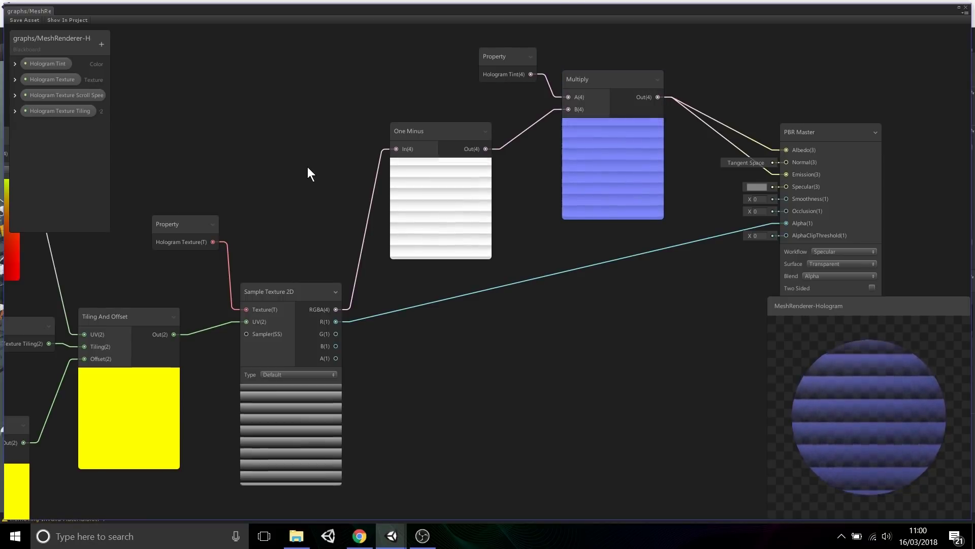
Look over the hologram graph's nodes and set the Hologram Texture Scroll Speed property's default Y to 1.
middle_click_drag(285, 181, 451, 174)
scroll(442, 168, "down", 1)
middle_click_drag(347, 138, 410, 137)
middle_click_drag(493, 83, 302, 87)
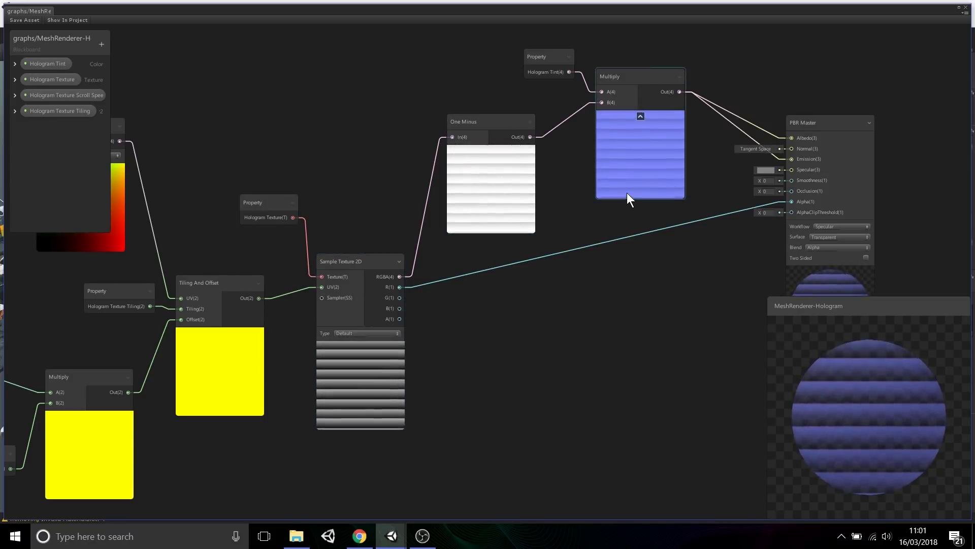
left_click(15, 95)
left_click(68, 120)
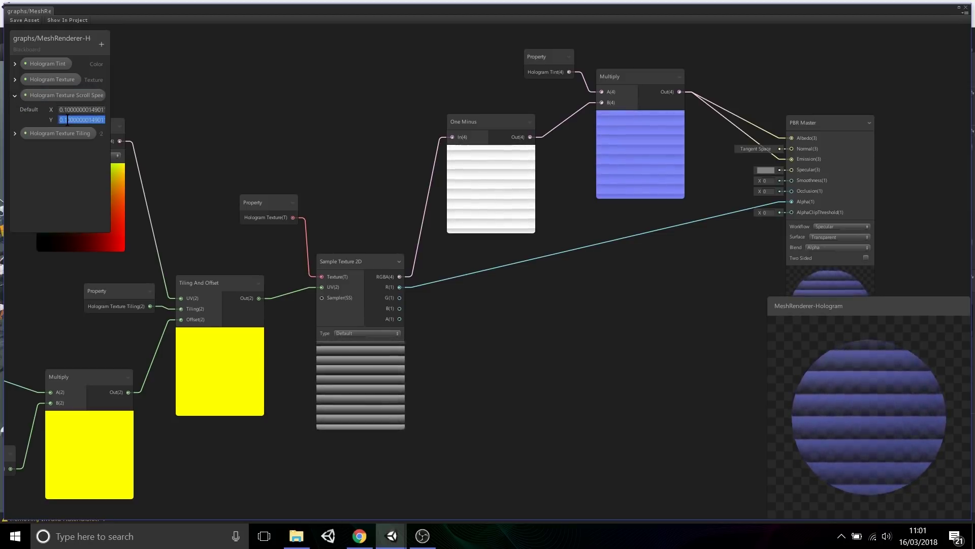
type("1")
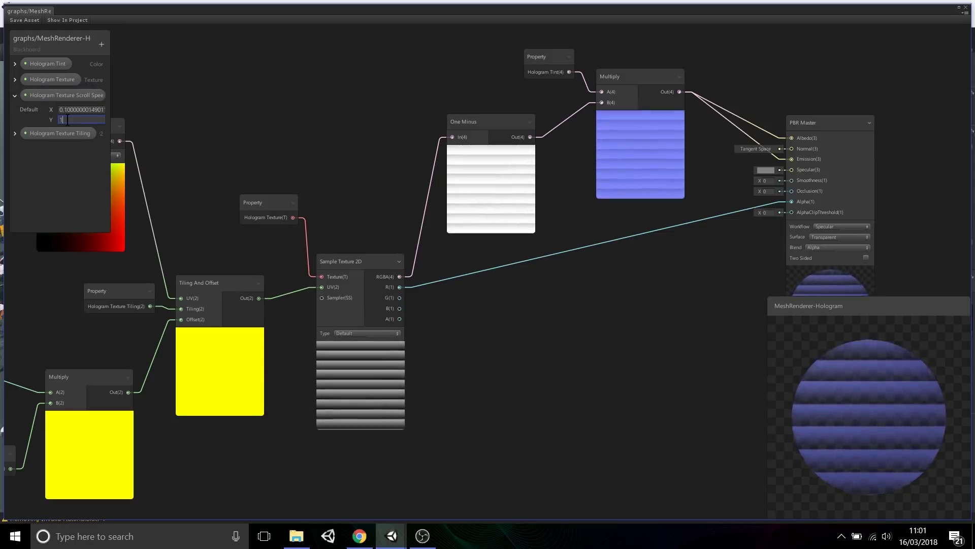
Expand the Hologram Texture Tiling property and set its default Y to 0.1.
left_click(15, 133)
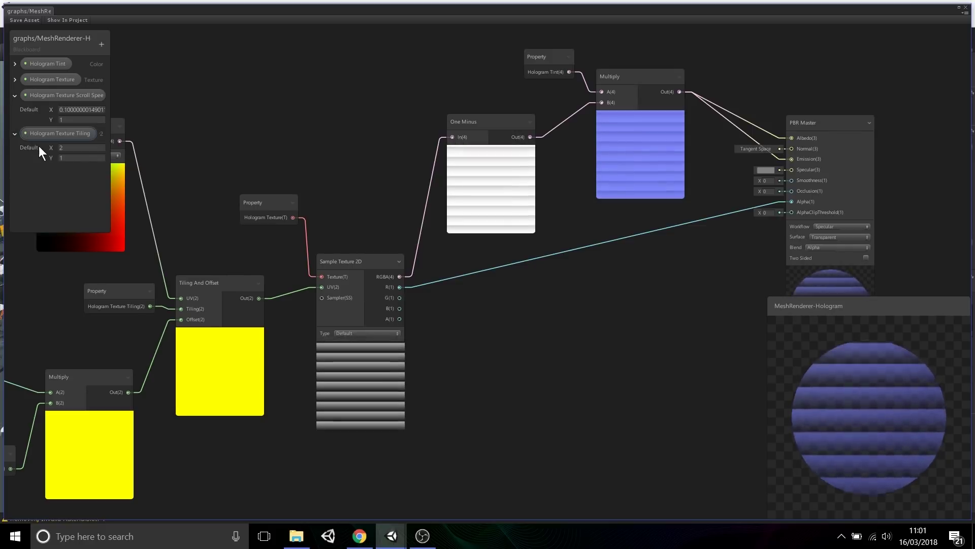
left_click(70, 157)
type("0.1000000014901")
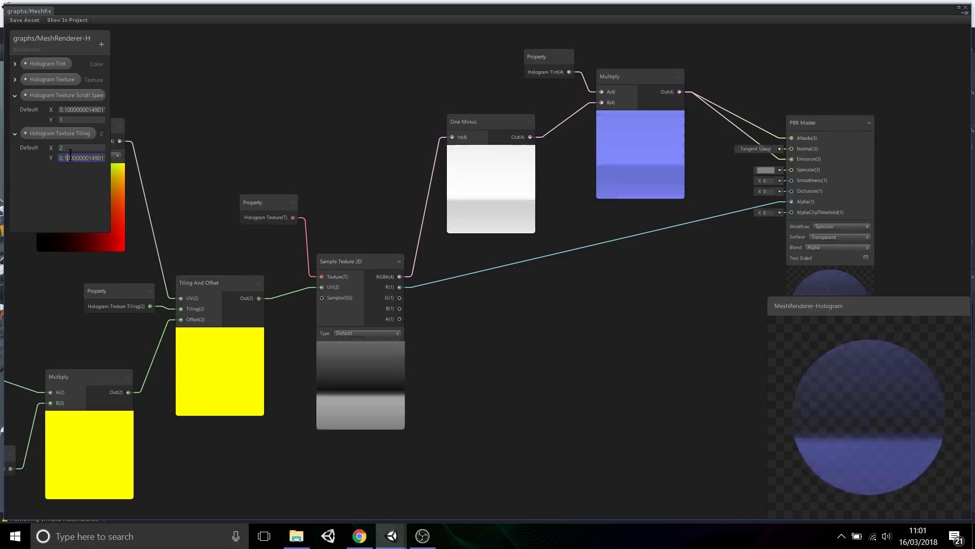
Set the Hologram Texture Scroll Speed property's default Y back to 0.1.
left_click(75, 118)
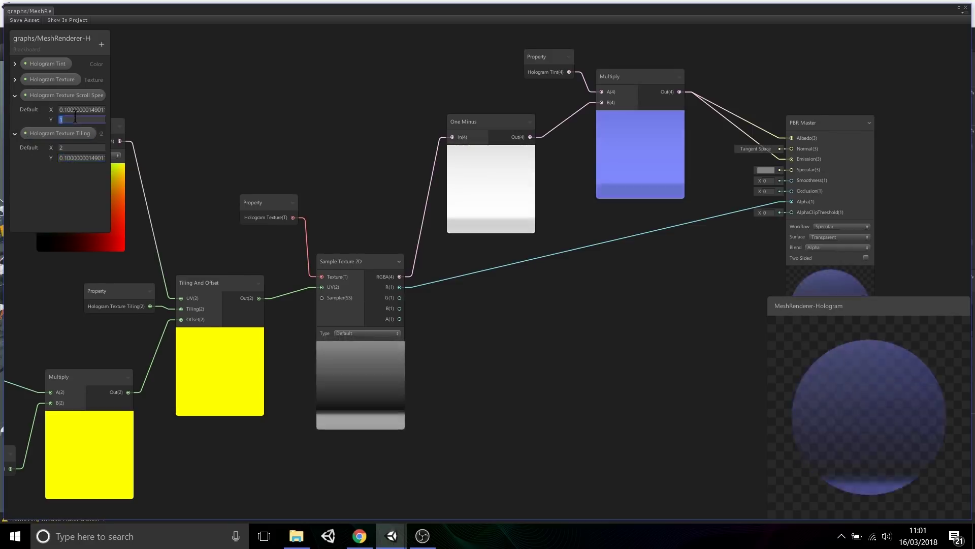
type("0.1000000014901")
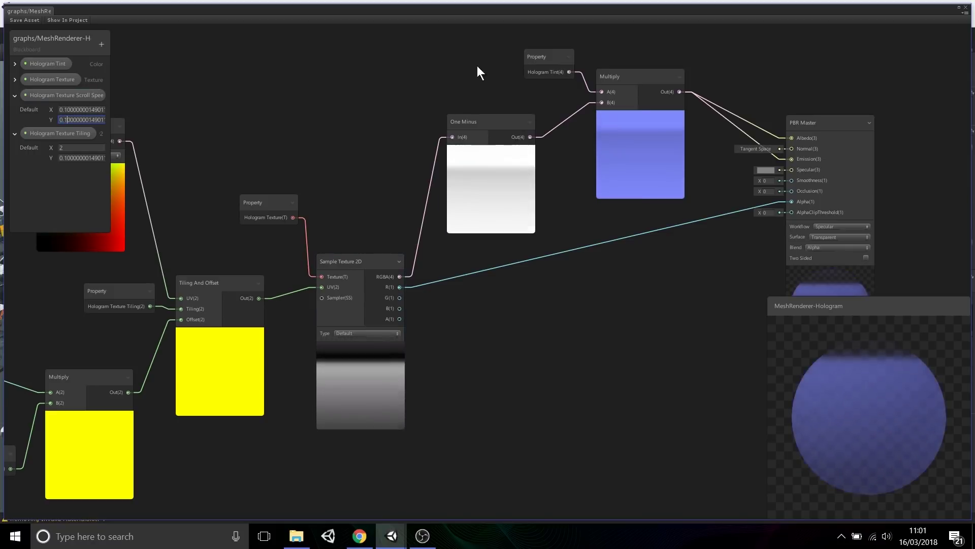
middle_click_drag(594, 355, 642, 364)
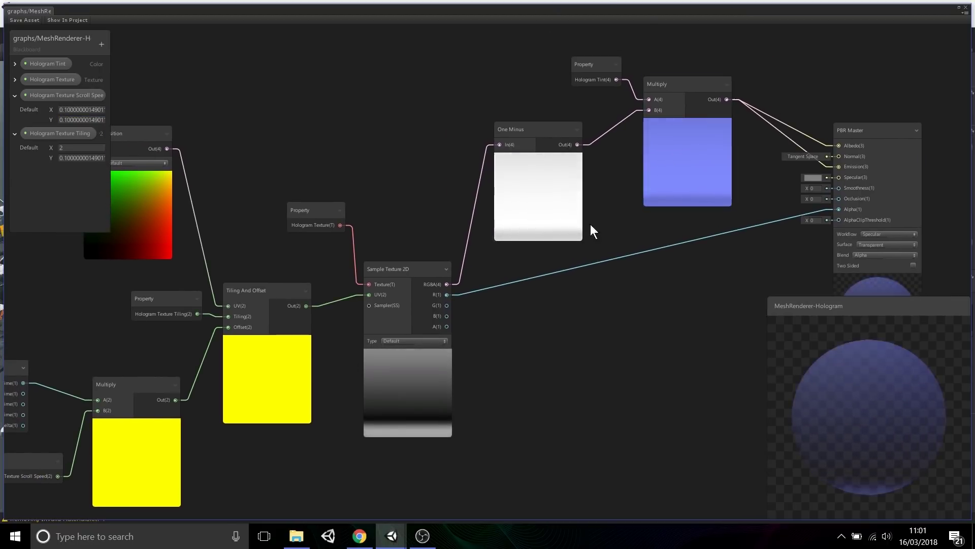
Restore the hologram graph window from full size and dock it alongside the Scene and Game views.
double_click(605, 10)
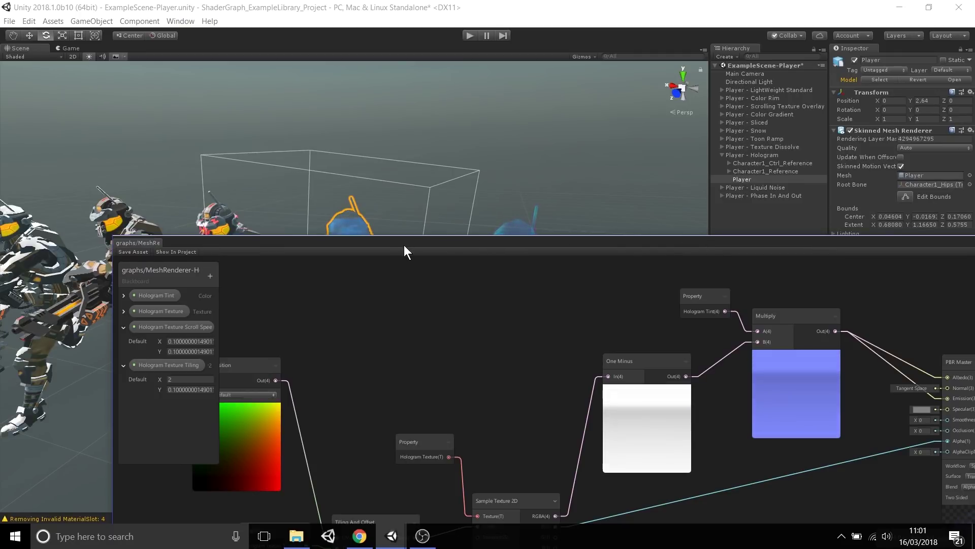
left_click_drag(427, 243, 160, 55)
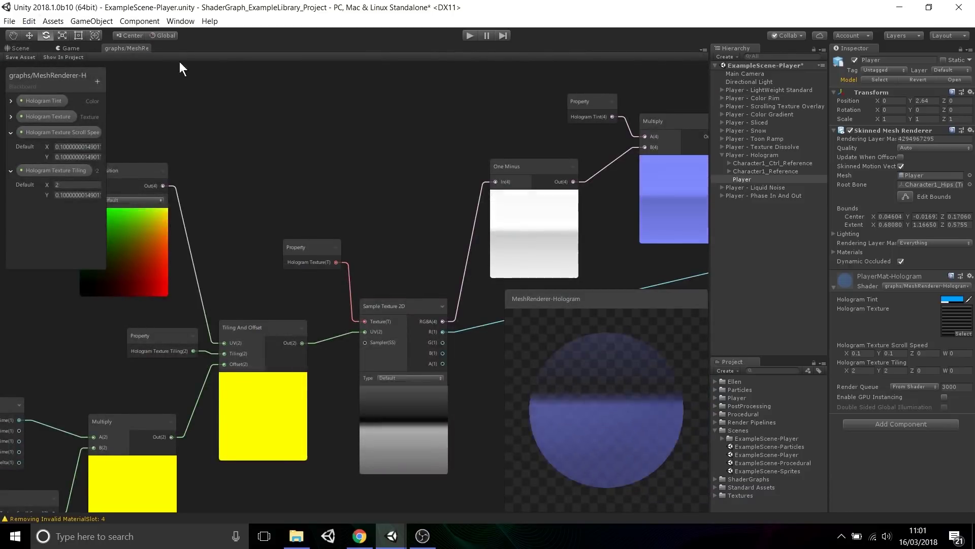
Return to the Scene view, select the sliced character's mesh and open its PlayerMat-Sliced shader for editing.
left_click(754, 315)
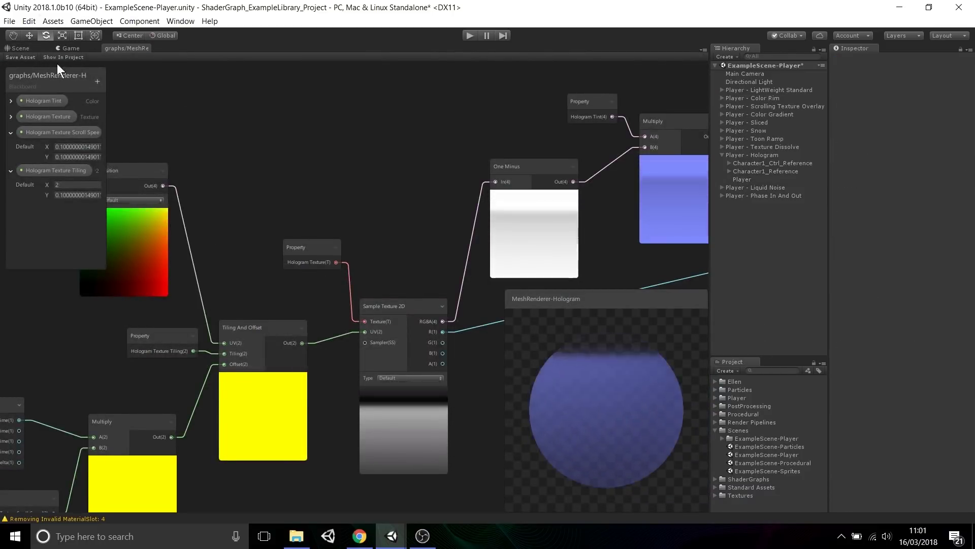
left_click(18, 48)
left_click_drag(148, 164, 296, 288, "alt")
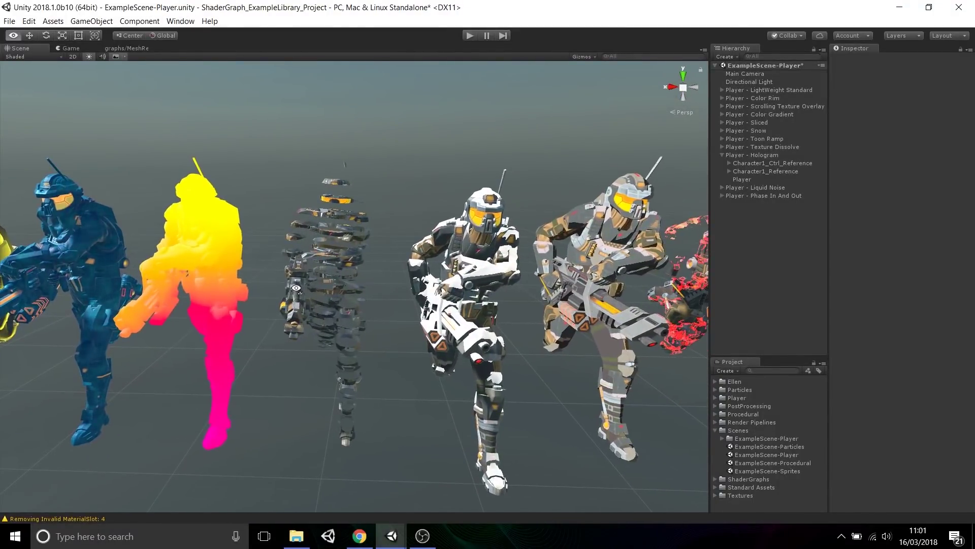
left_click(315, 245)
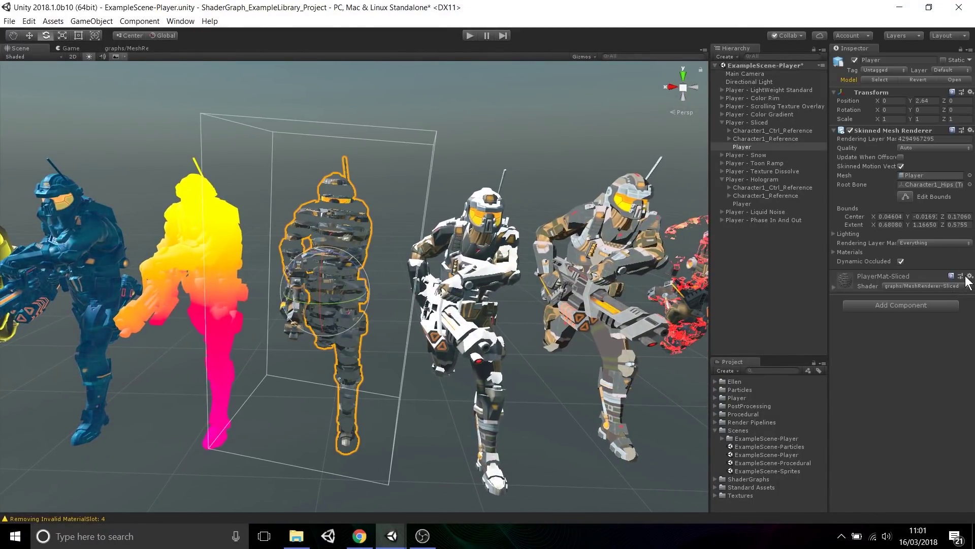
left_click(957, 313)
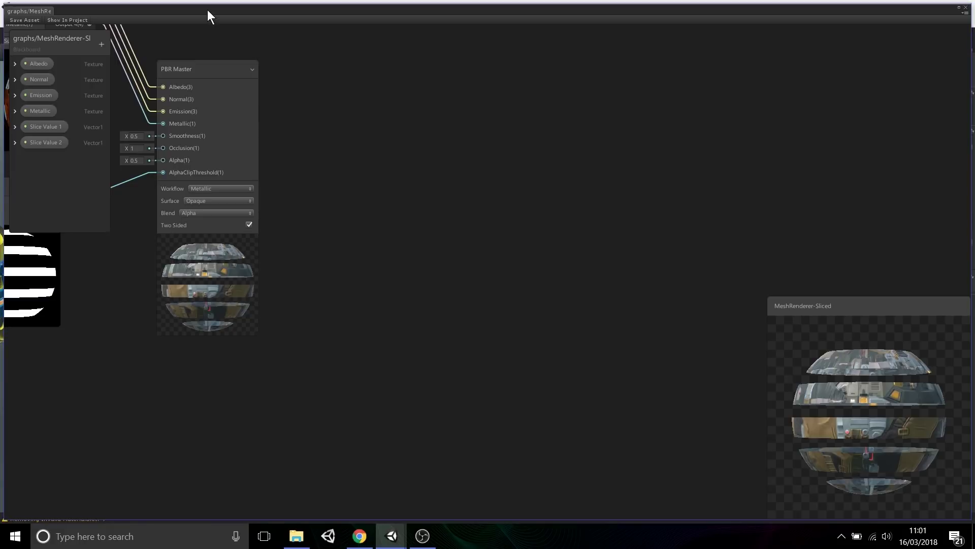
Dock the sliced shader graph below the Scene view and show the hologram graph above it.
double_click(200, 16)
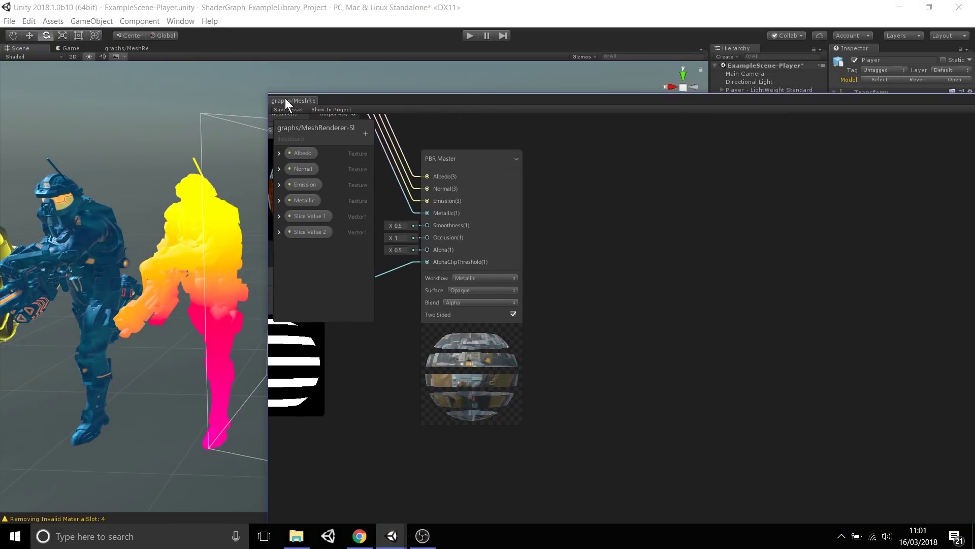
left_click_drag(285, 99, 160, 437)
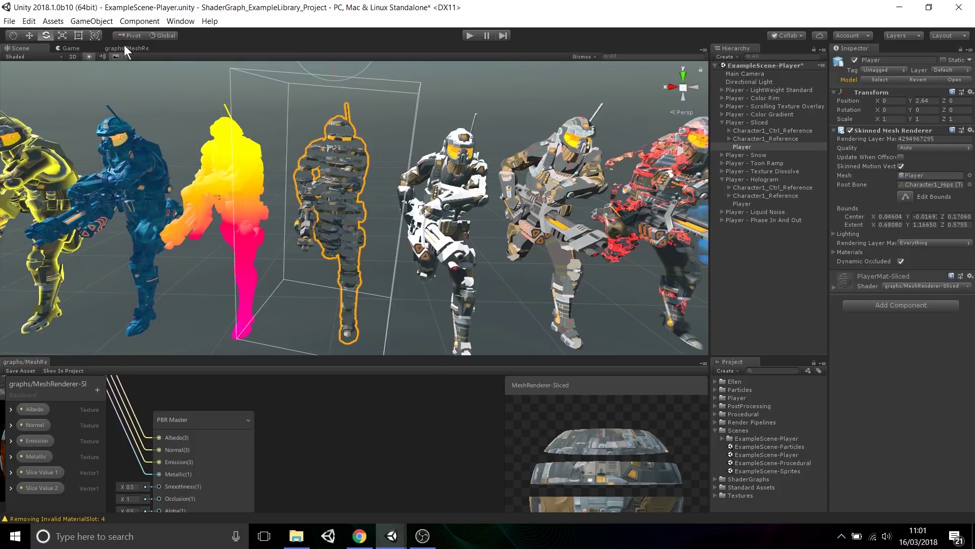
left_click(126, 47)
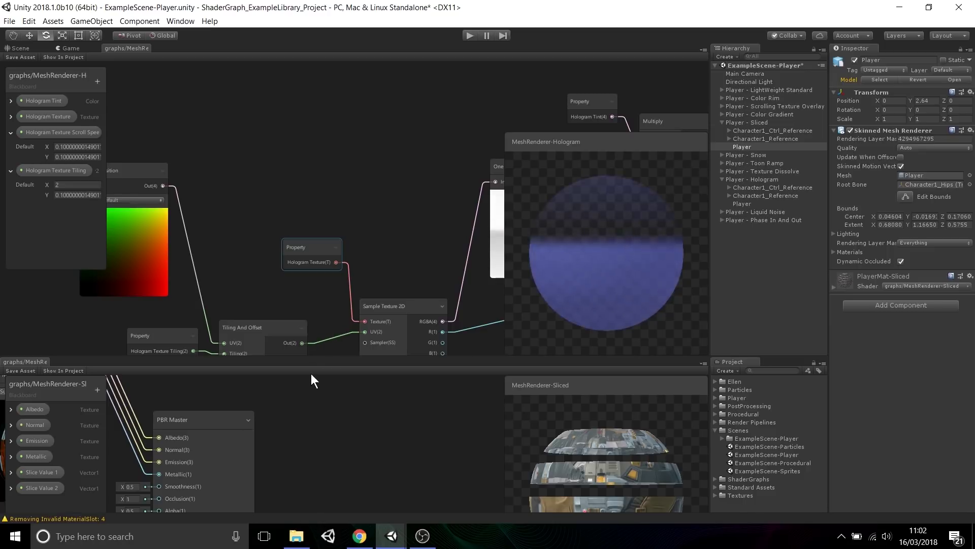
Examine the node networks of the sliced and hologram shader graphs side by side.
middle_click_drag(383, 439, 750, 365)
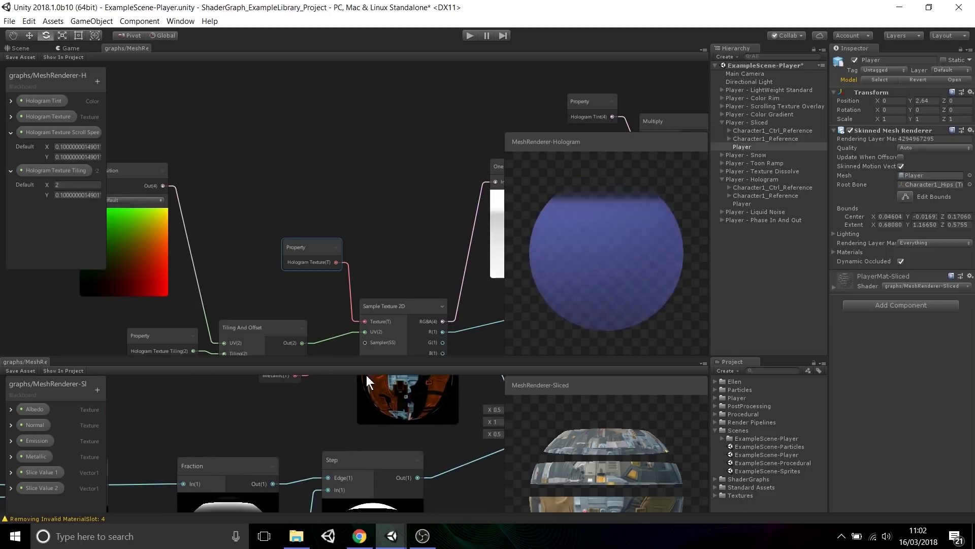
scroll(397, 454, "down", 5)
scroll(397, 454, "down", 1)
key("super")
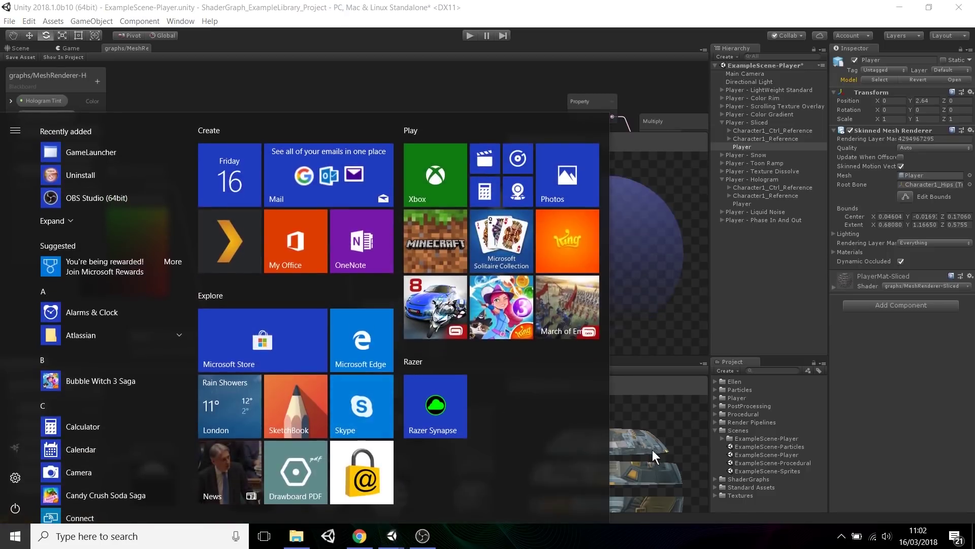
left_click(652, 450)
middle_click_drag(255, 400, 272, 358)
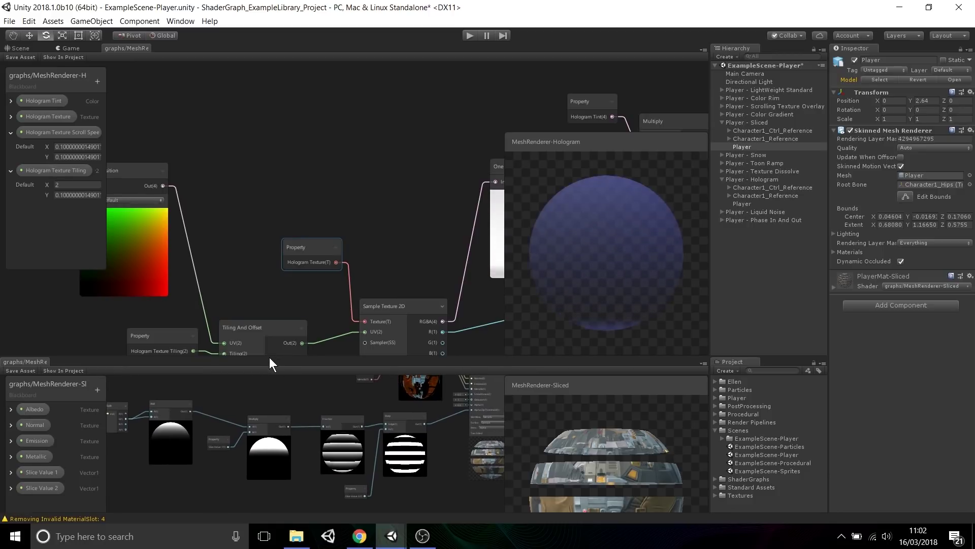
left_click(267, 352)
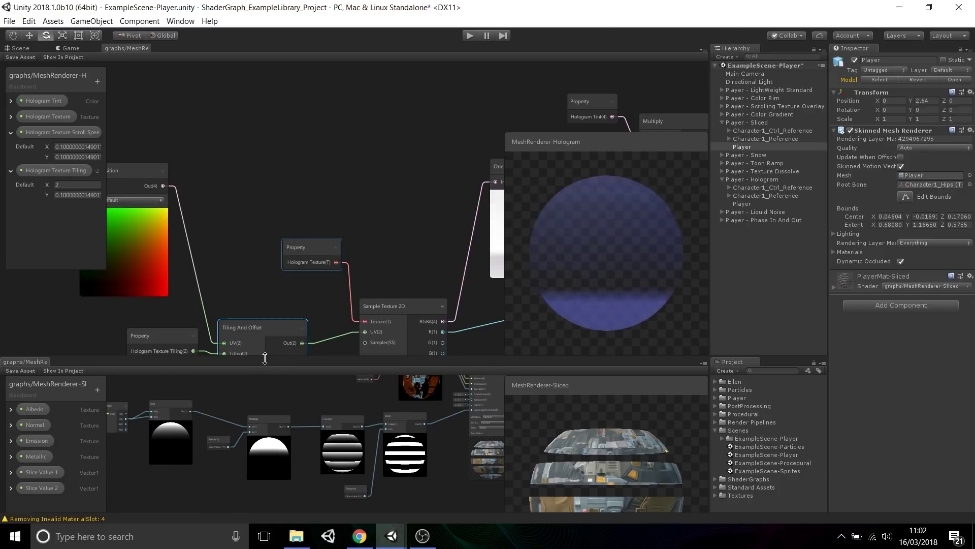
middle_click_drag(234, 252, 229, 108)
middle_click_drag(385, 137, 221, 160)
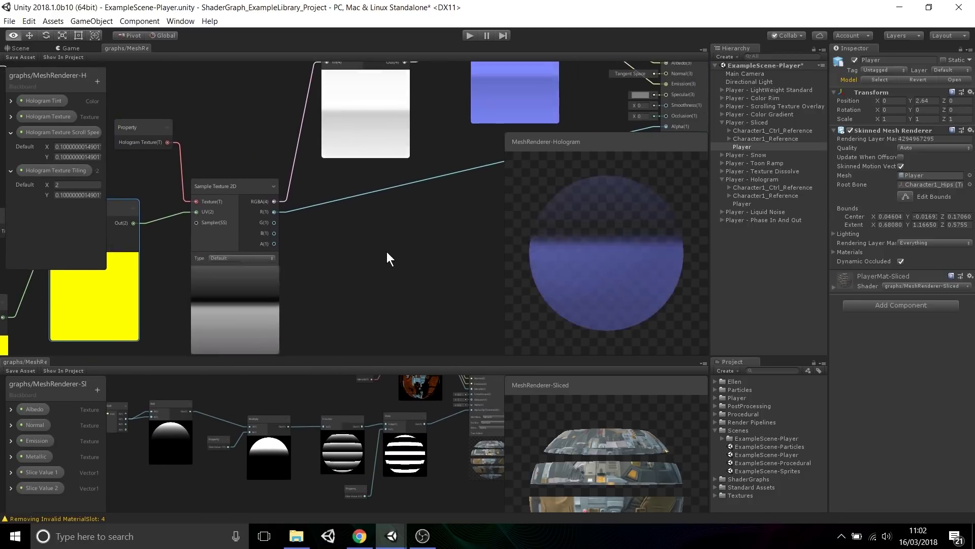
Inspect the hologram graph's One Minus, Sample Texture 2D and Tiling And Offset nodes, and the sliced graph's nodes leading to its master node.
middle_click_drag(386, 251, 288, 306)
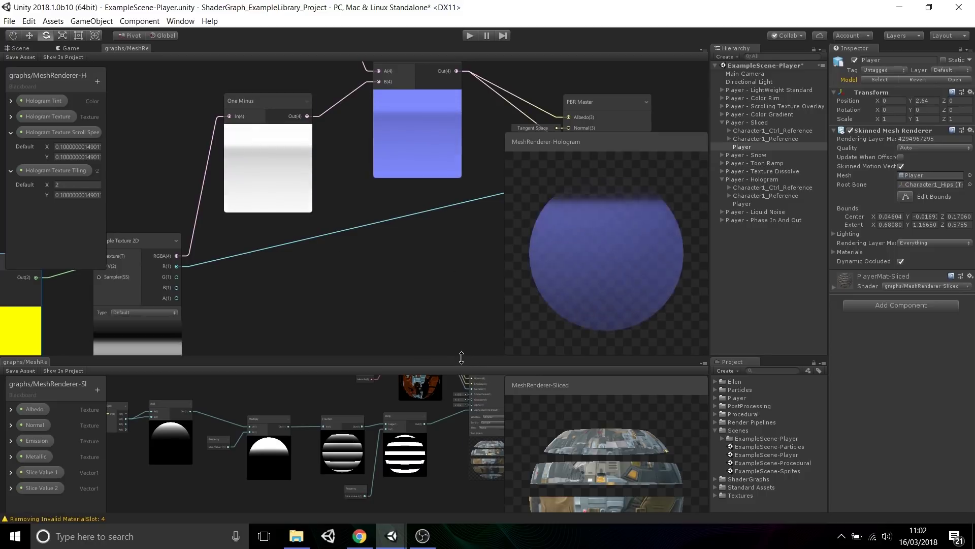
left_click_drag(370, 283, 396, 253, "alt")
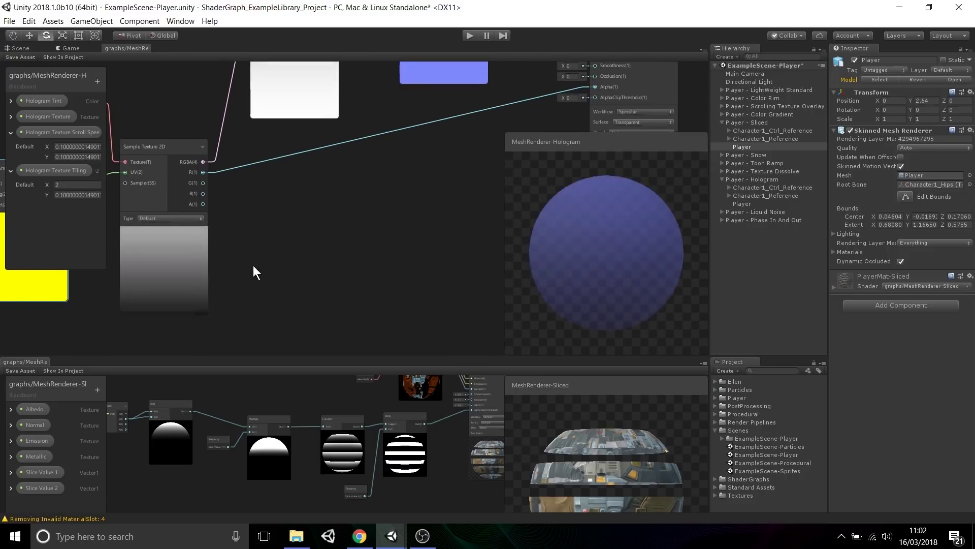
left_click_drag(254, 272, 434, 208, "alt")
left_click_drag(310, 425, 473, 410, "alt")
scroll(291, 406, "up", 8)
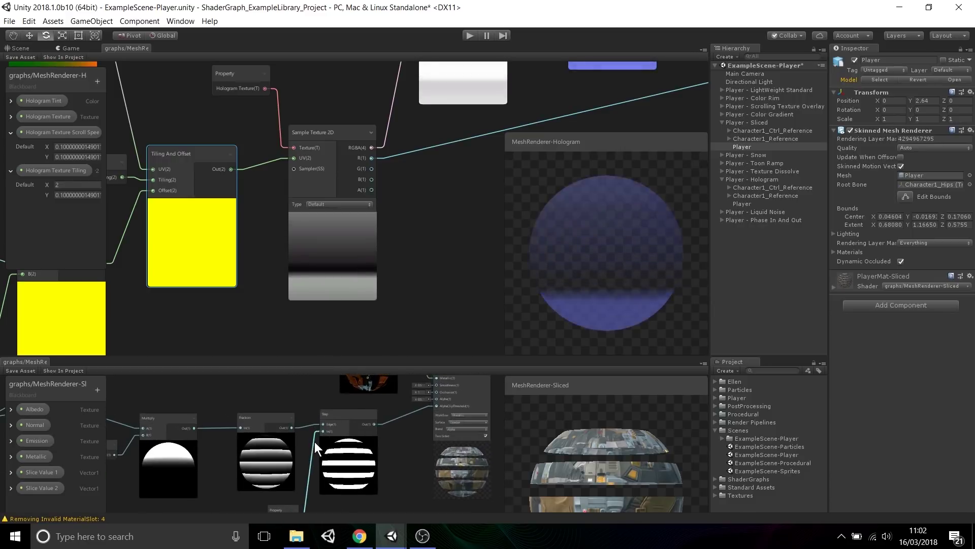
scroll(312, 467, "down", 5)
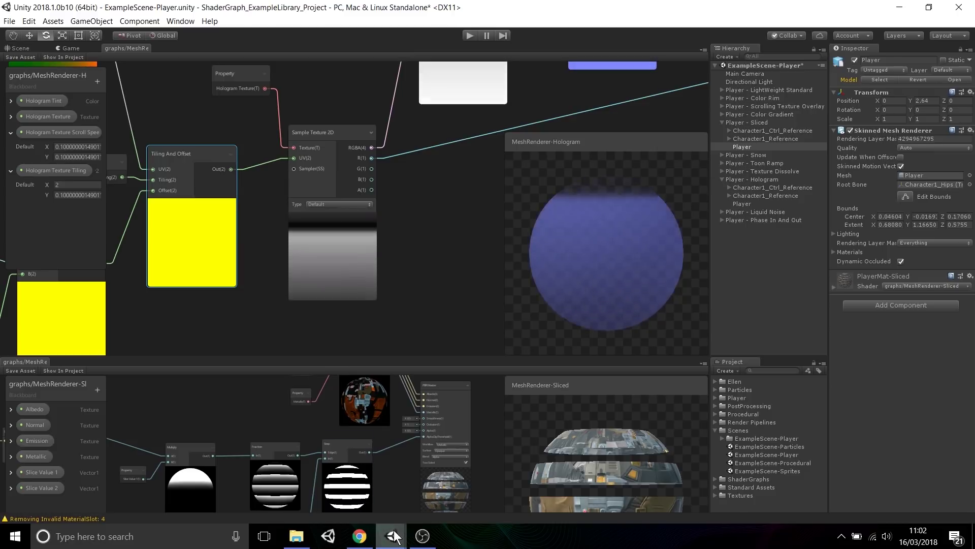
Switch to Chrome and review the ShaderGraph_ExampleLibrary repository's README, including its lists of mesh renderer, particle, sprite and procedural shader graphs.
mouse_move(397, 544)
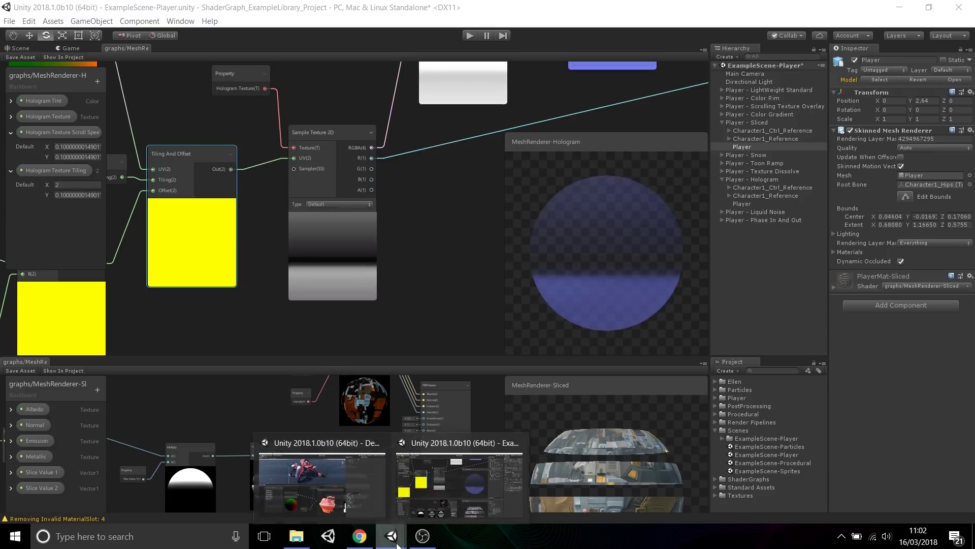
left_click(359, 536)
left_click(186, 11)
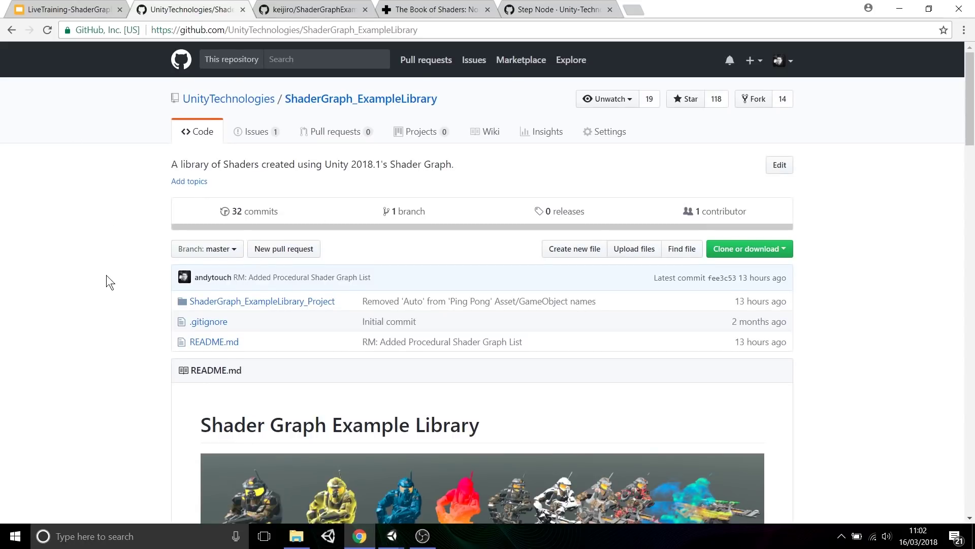
scroll(105, 257, "down", 8)
scroll(102, 256, "up", 6)
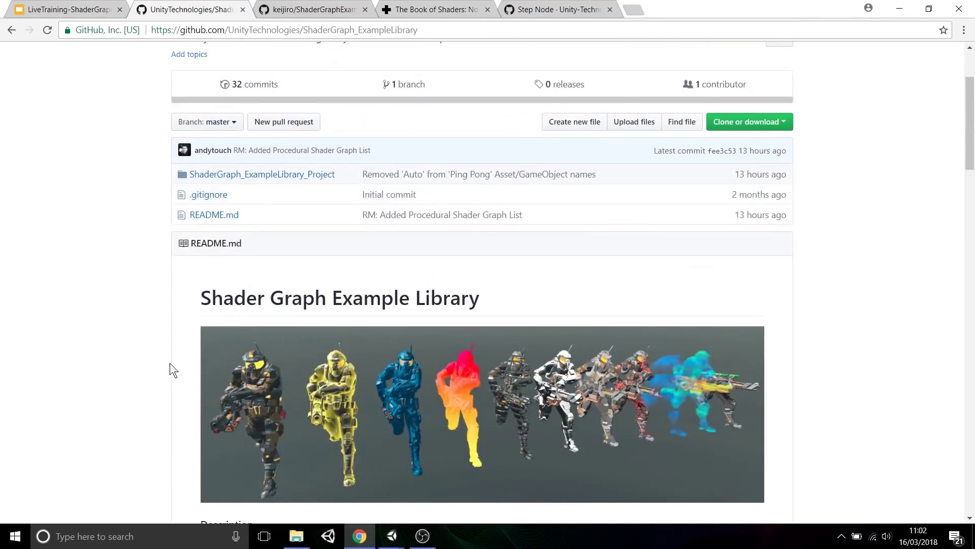
scroll(169, 363, "down", 10)
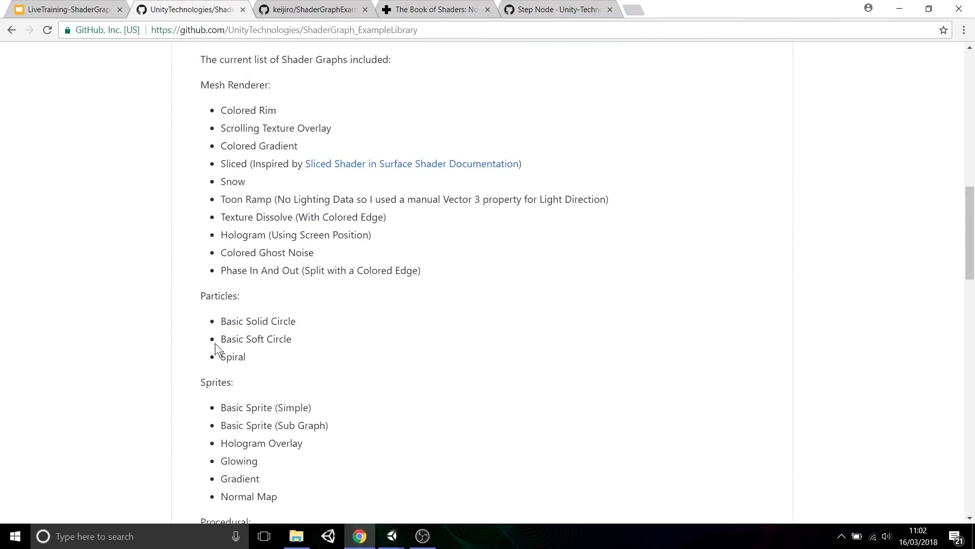
scroll(215, 343, "down", 5)
scroll(212, 327, "down", 5)
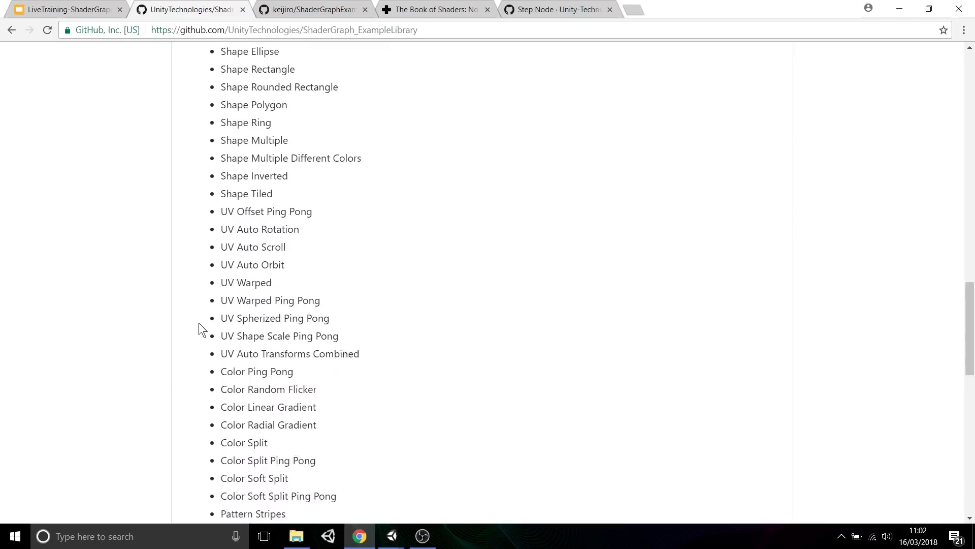
scroll(254, 264, "up", 1)
scroll(161, 252, "down", 3)
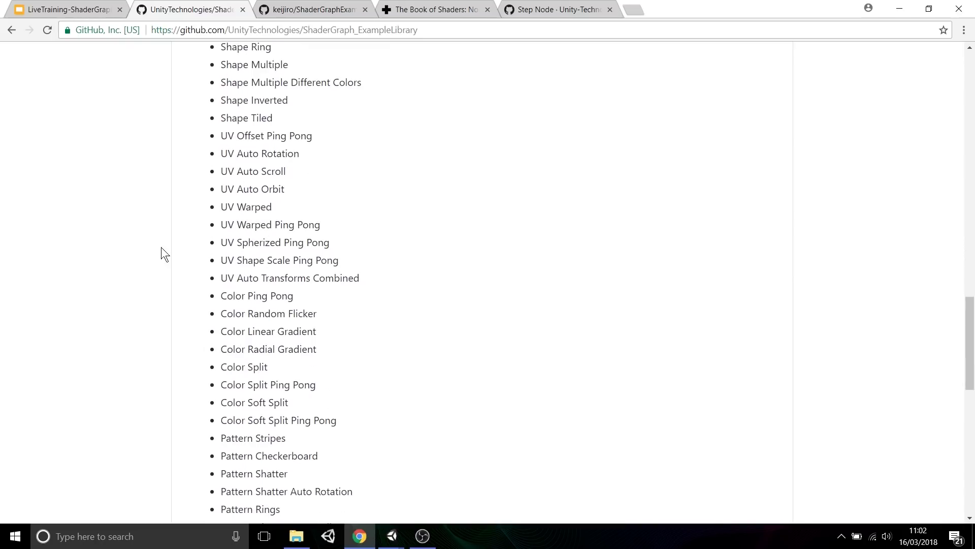
scroll(160, 247, "up", 18)
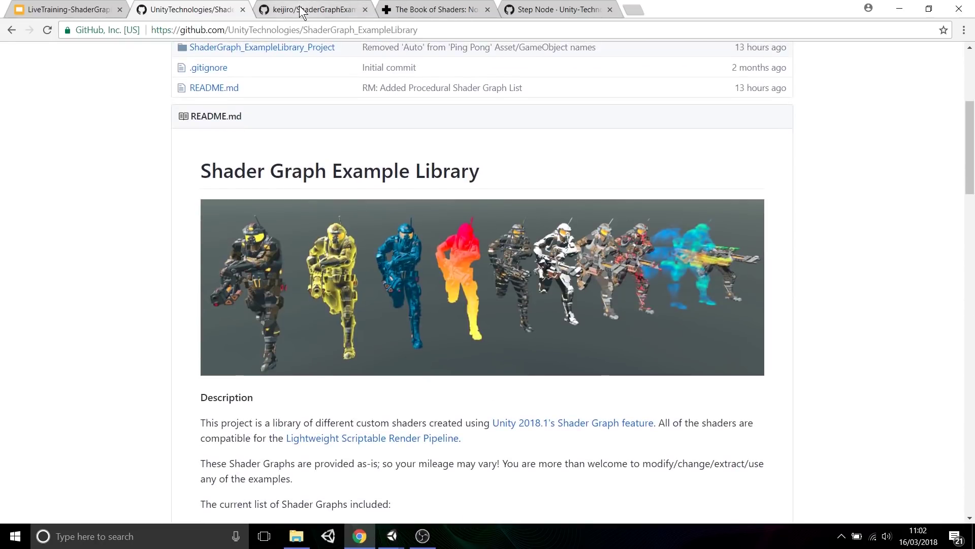
Bring up the ShaderGraphExamples repository on GitHub and view its README example images and file list.
left_click(302, 10)
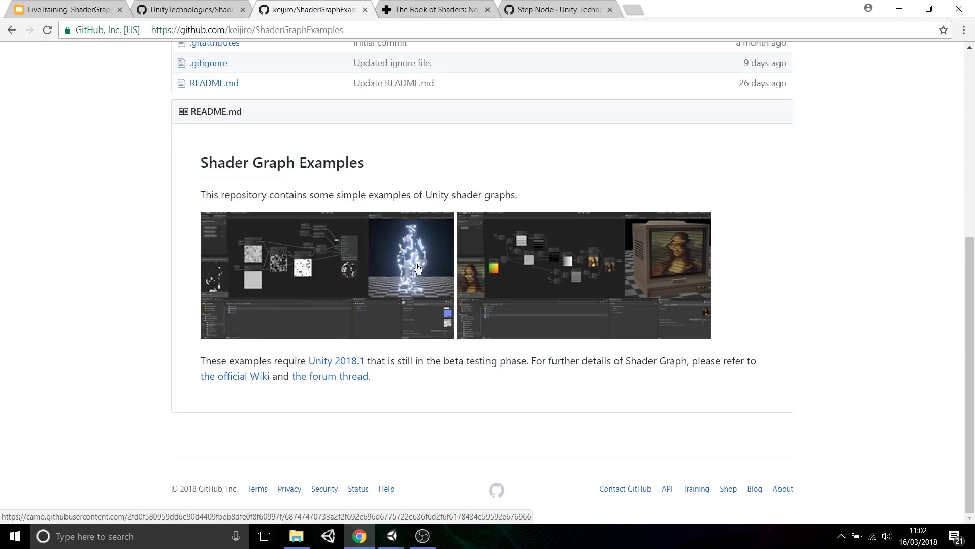
scroll(400, 267, "up", 3)
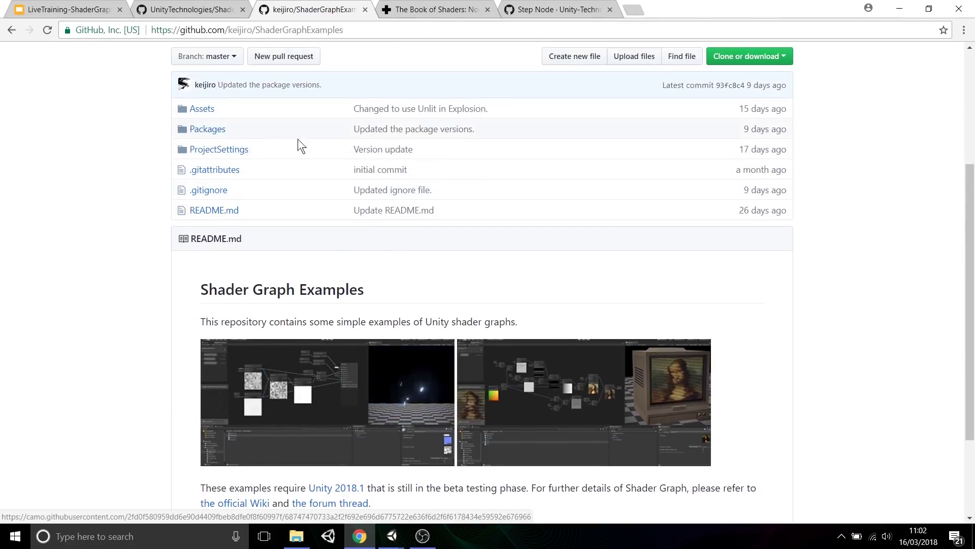
Present the LiveTraining-ShaderGraph slides from the "Demo Time!" slide and advance to "So, where can I get Shader Graph?".
left_click(77, 10)
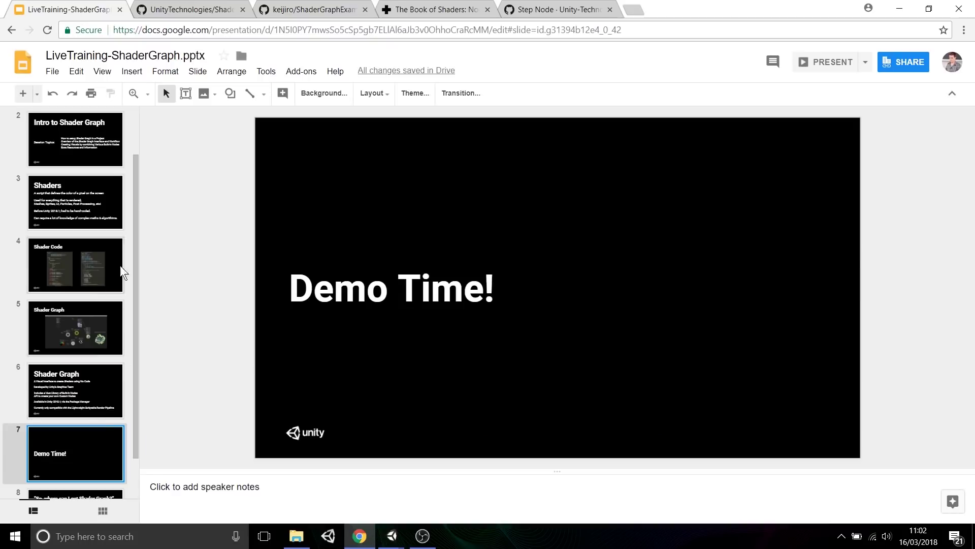
left_click(823, 63)
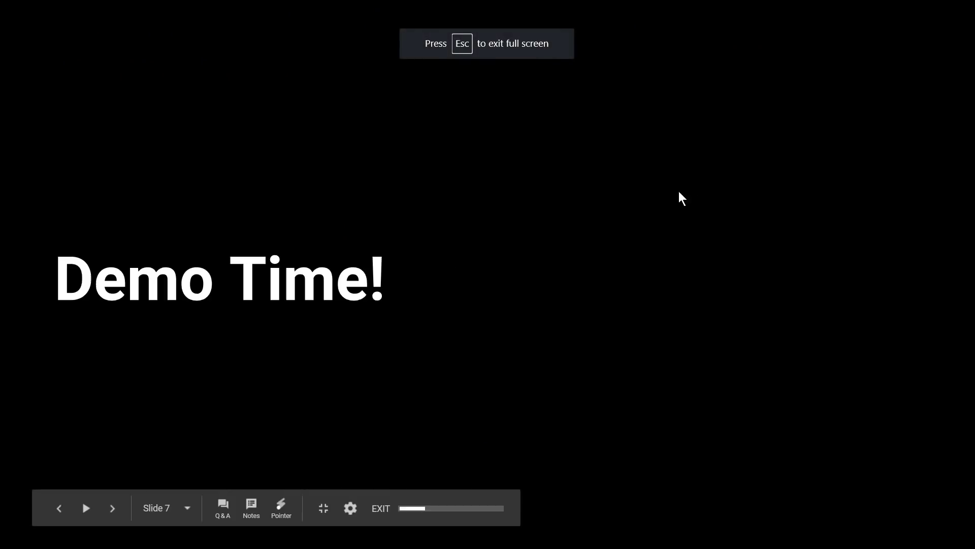
key("Right")
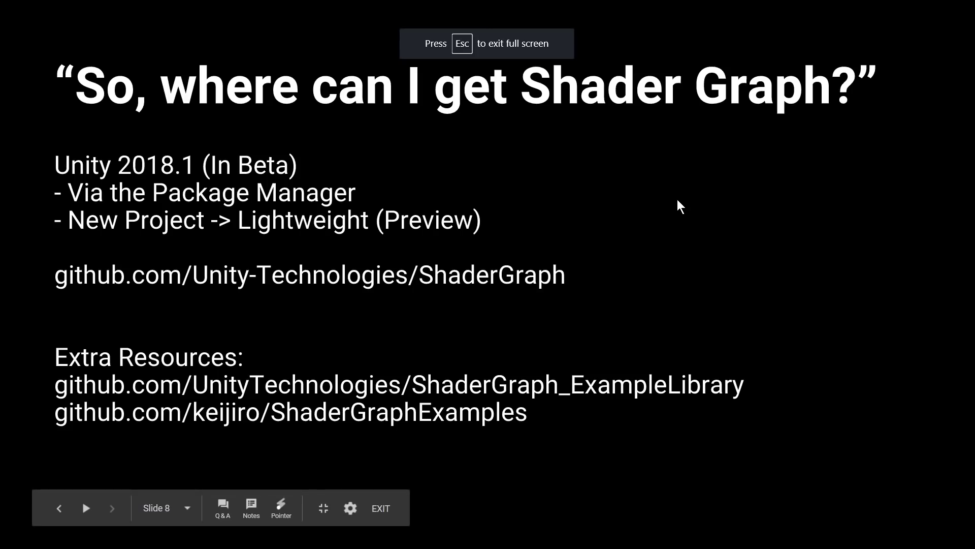